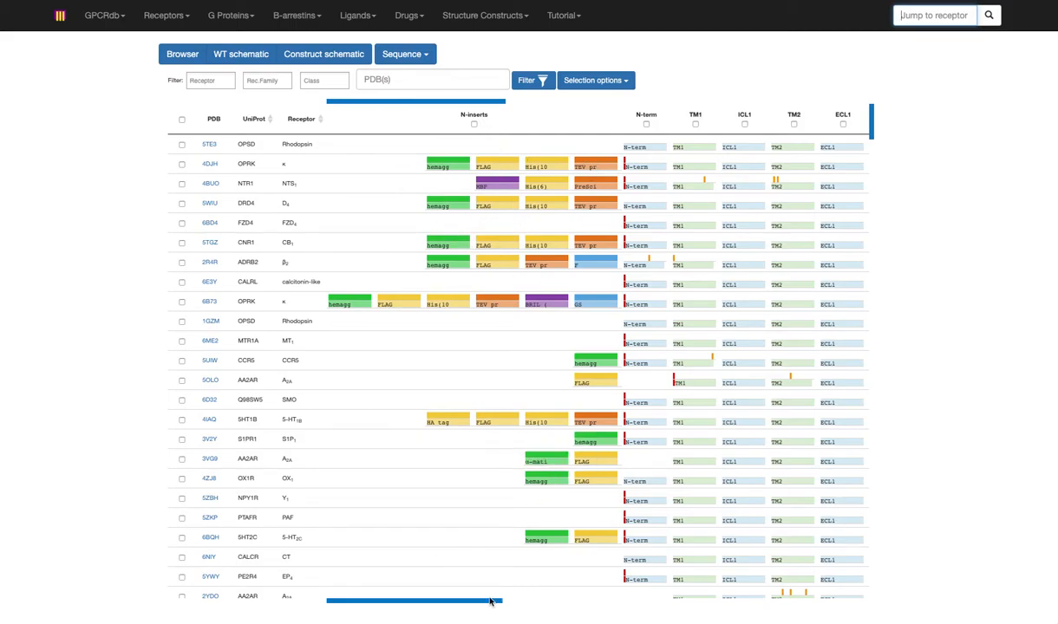
Examine the construct schematic alignment from the N-terminal inserts through the ICL3 fusions and TM6, and return to the N-terminal side.
left_click_drag(469, 607, 597, 604)
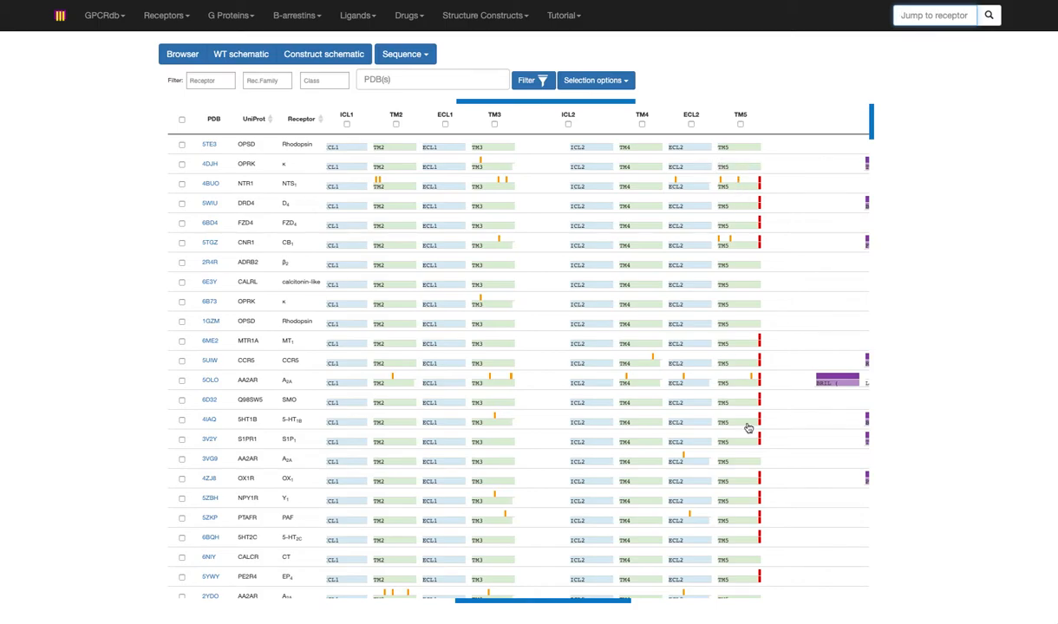
left_click_drag(630, 603, 709, 602)
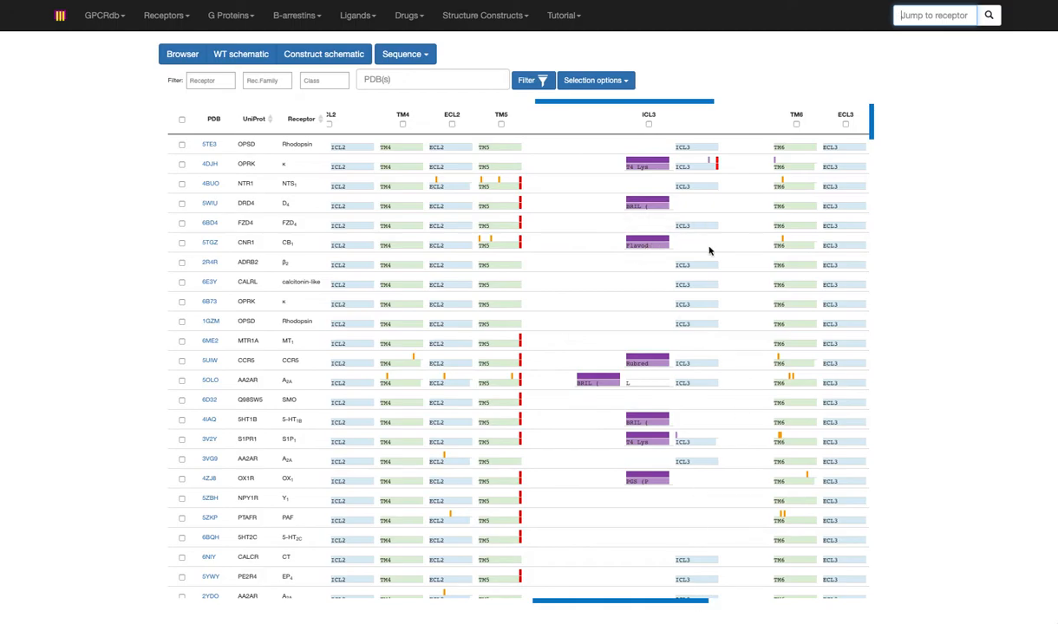
scroll(709, 249, "down", 5)
scroll(709, 251, "up", 4)
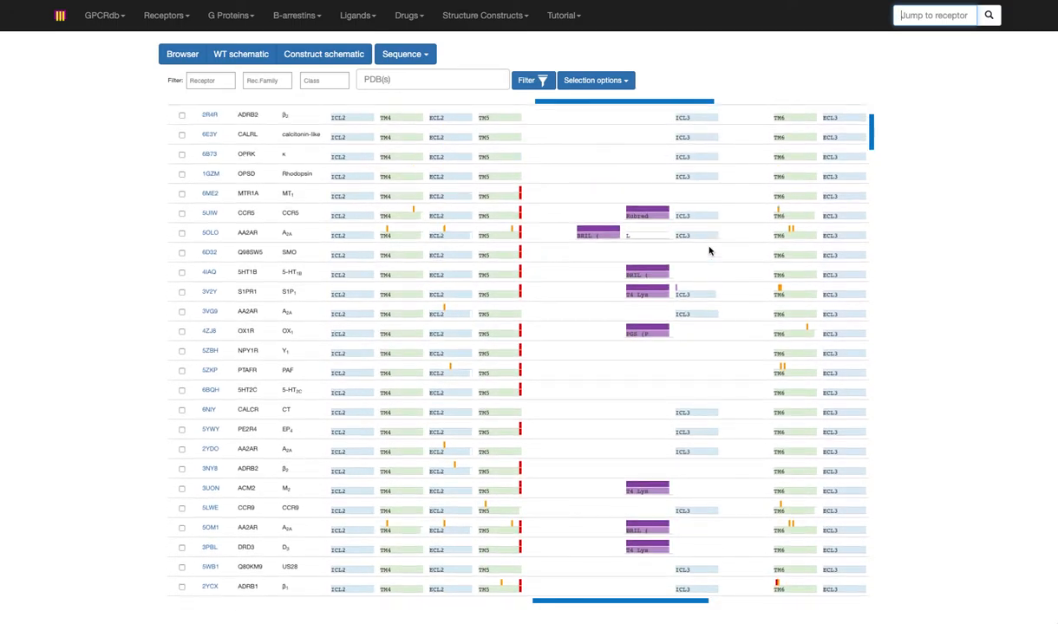
left_click(647, 601)
left_click_drag(647, 601, 411, 576)
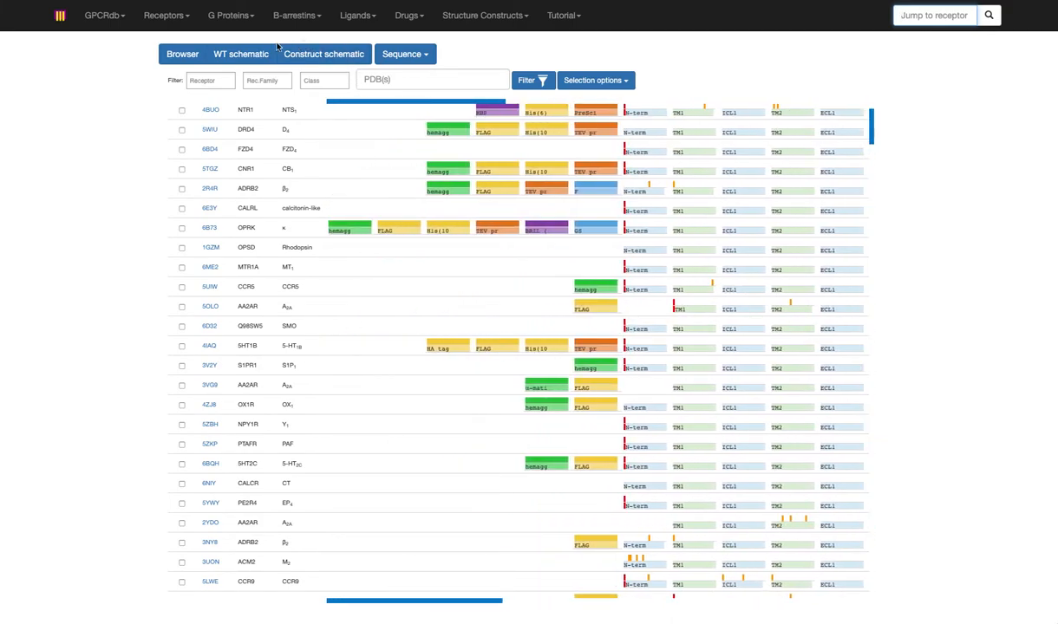
View the constructs in the wild-type schematic, and return to the tabular construct browser.
left_click(239, 54)
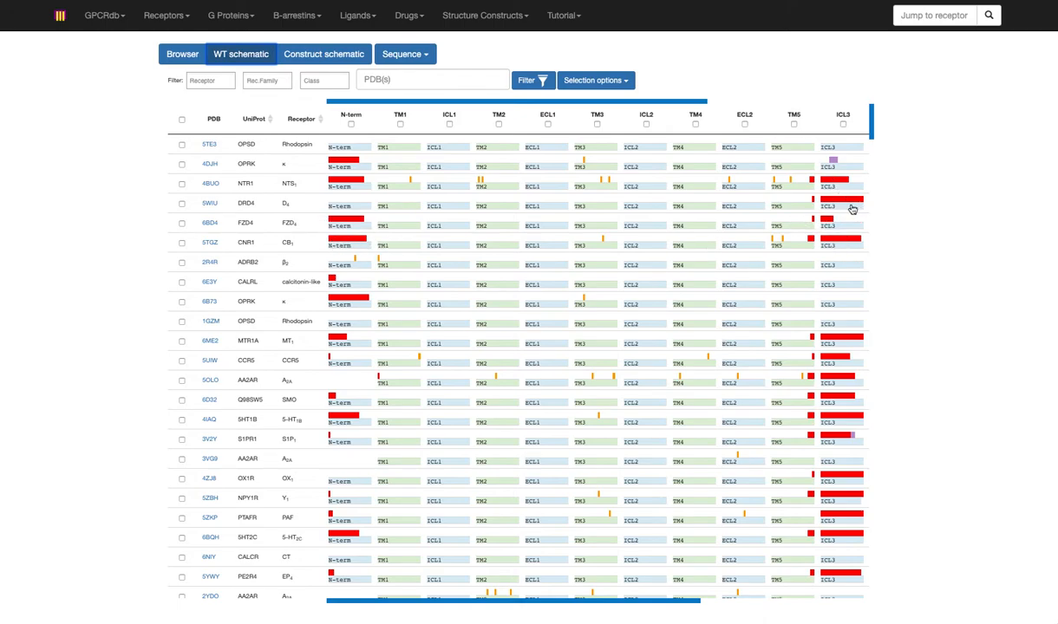
left_click_drag(676, 601, 609, 602)
left_click(182, 54)
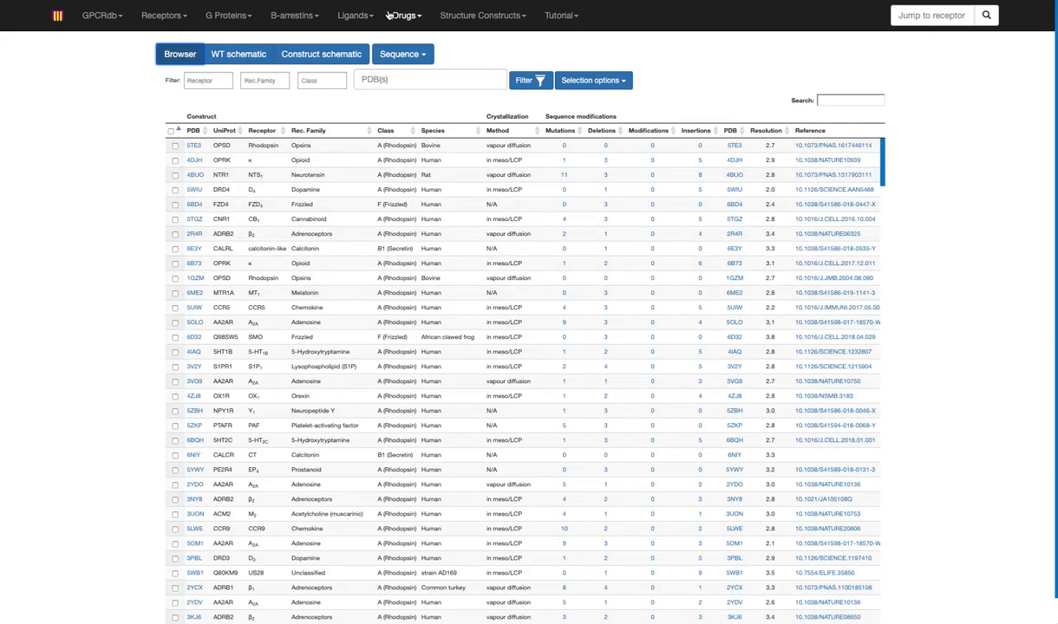
Open the Experiment browser and examine its columns from expression and purification through to structure determination, ligand and reference.
left_click(477, 15)
left_click(502, 91)
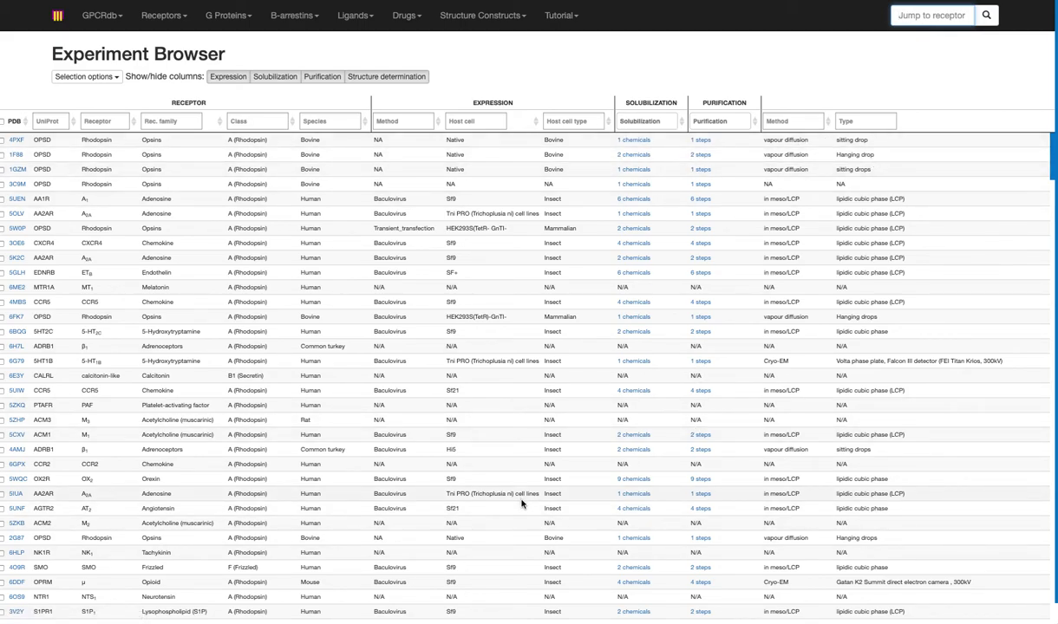
scroll(521, 503, "right", 10)
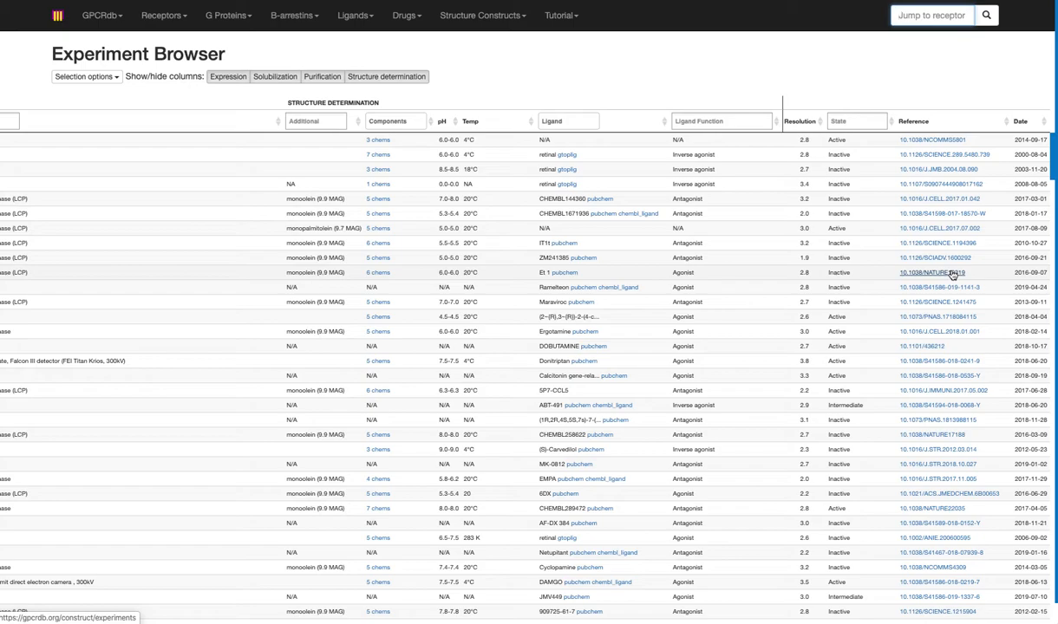
scroll(953, 275, "left", 10)
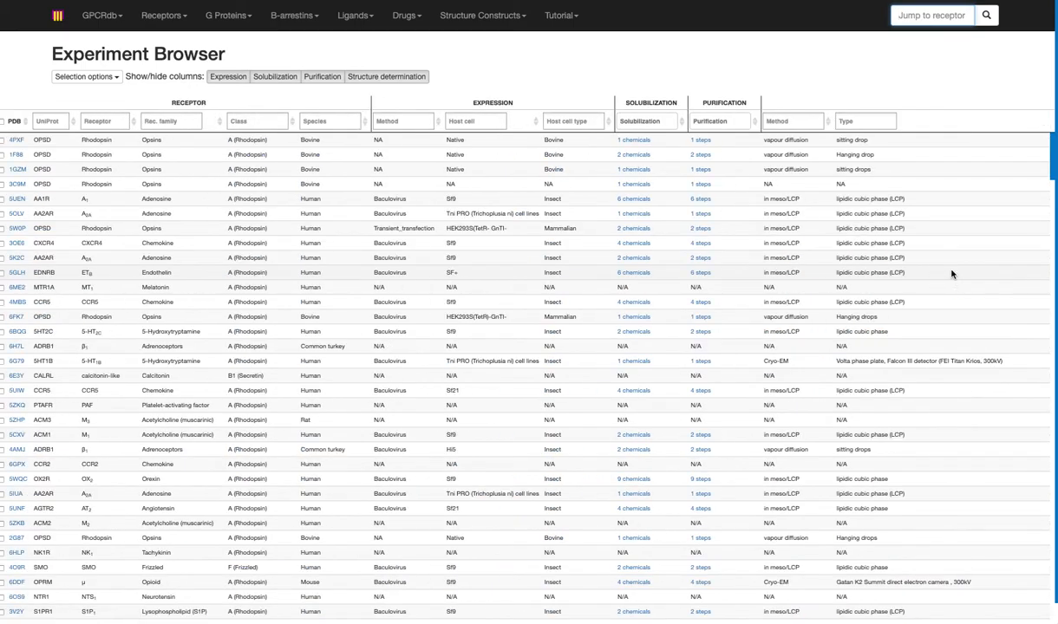
Open the Construct design tool and load the human 5-HT1A receptor as the target by searching for "ht".
left_click(480, 16)
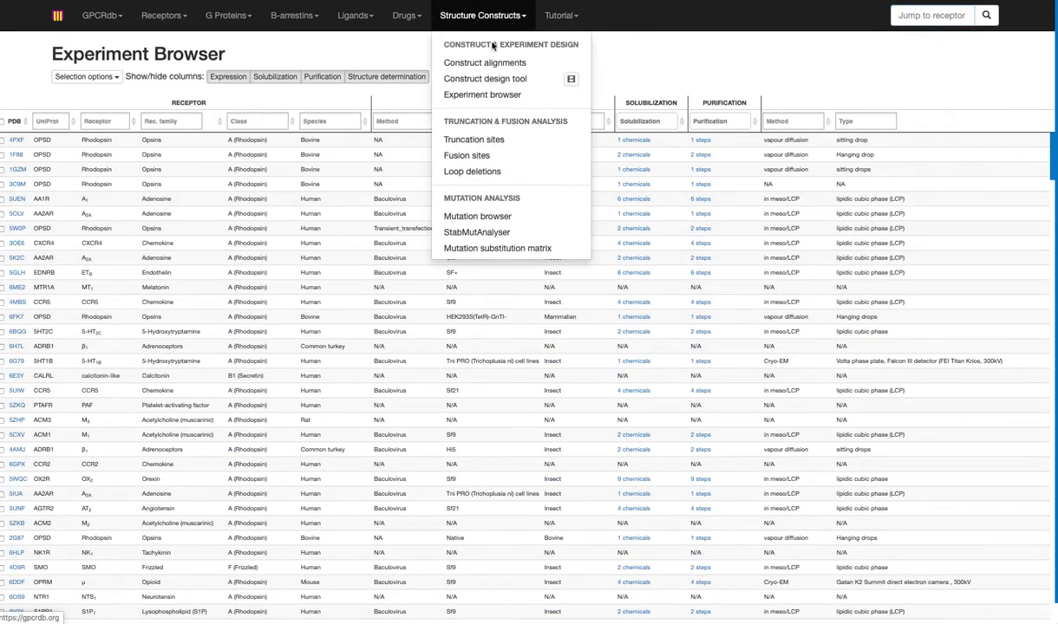
left_click(506, 79)
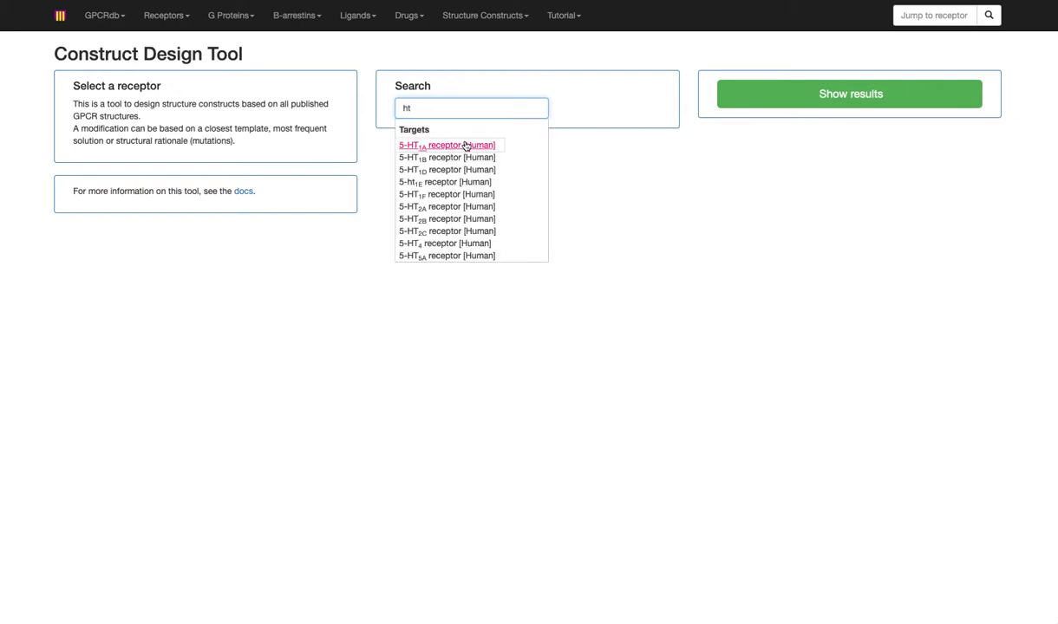
left_click(466, 145)
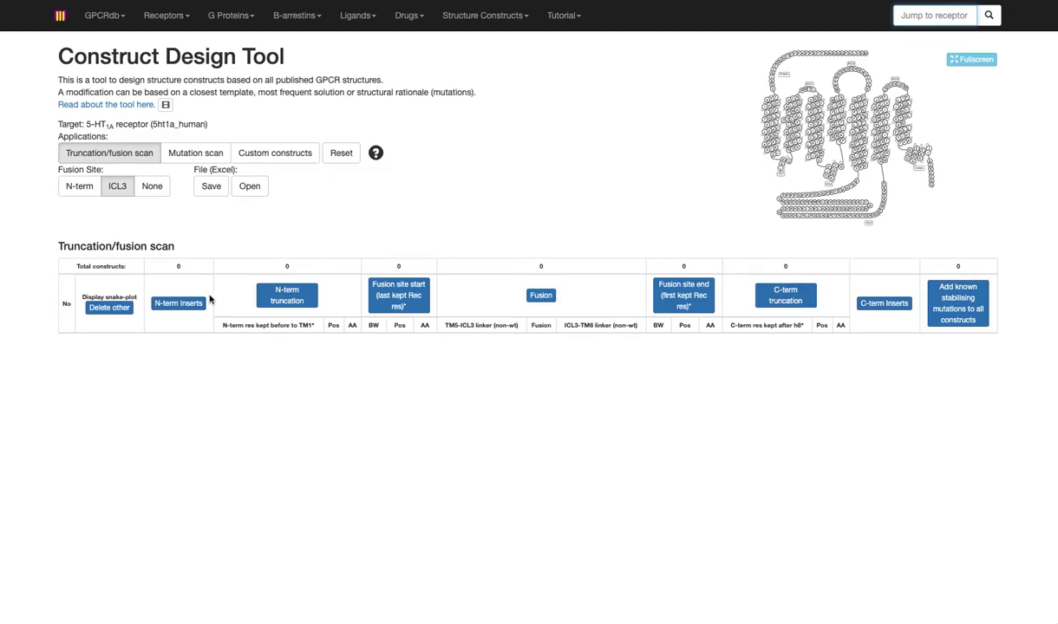
Add two N-terminal truncations to the scan, keeping 8 (N24) and 14 (P18) residues before helix 1.
left_click(288, 295)
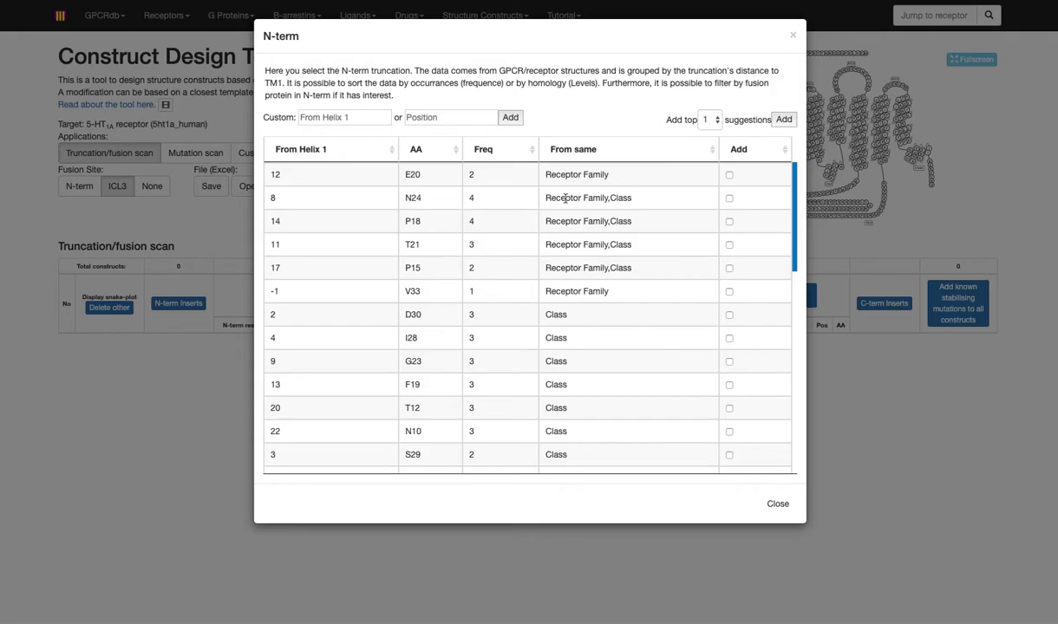
left_click(730, 199)
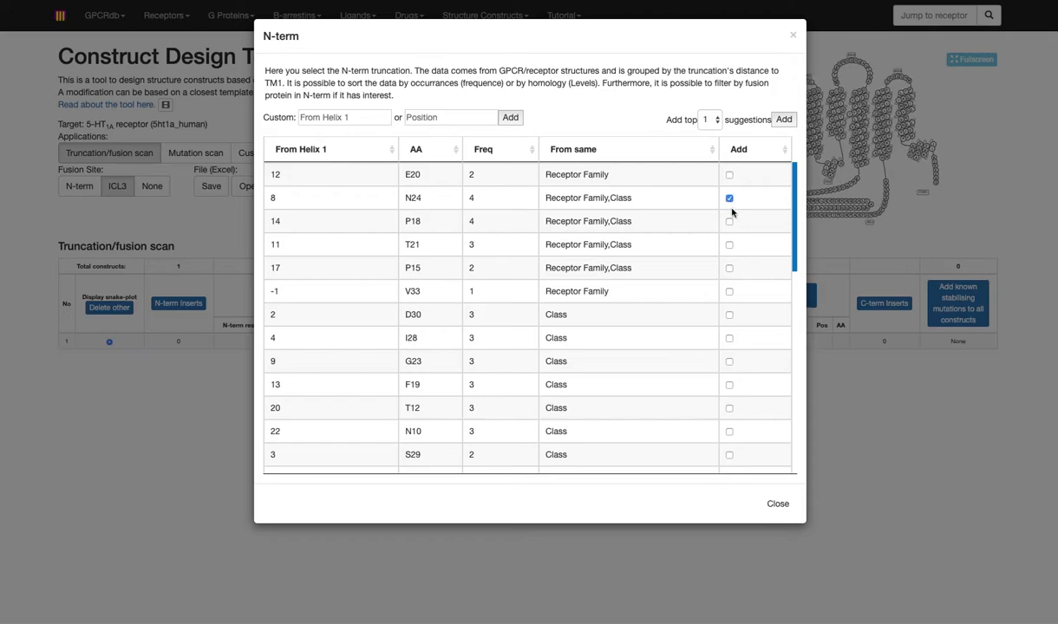
left_click(730, 223)
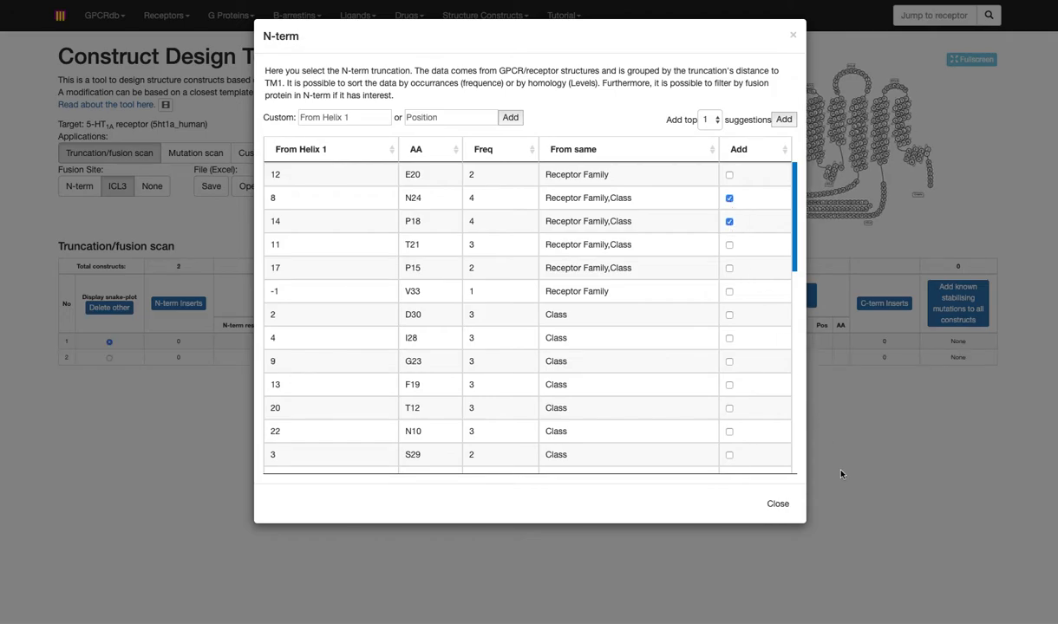
left_click(775, 509)
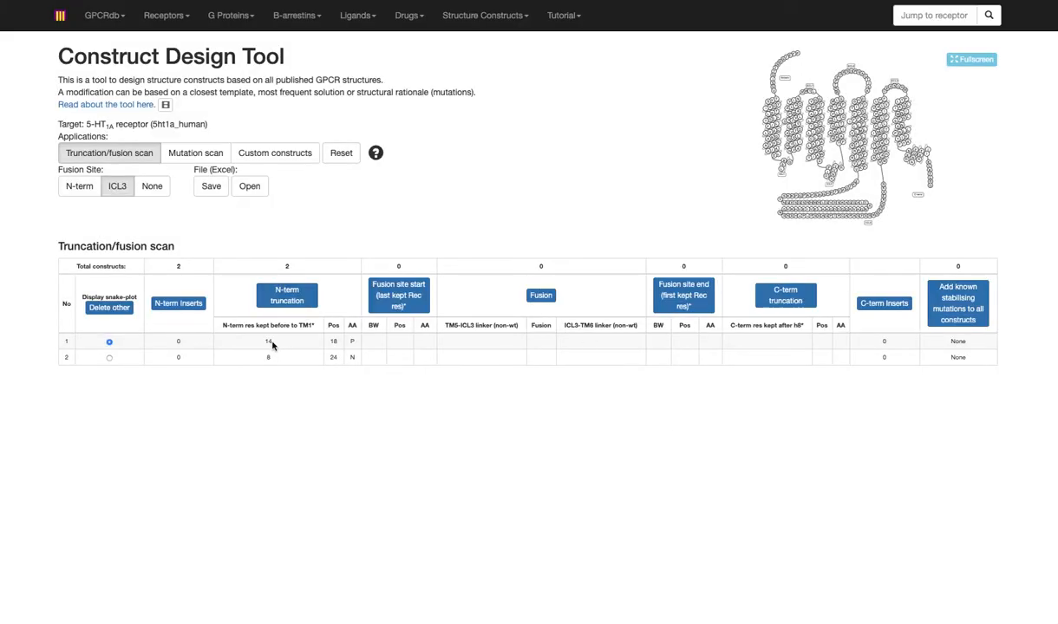
Add a single C-terminal truncation to the scan, keeping 6 residues after helix 8 (R421).
left_click(799, 296)
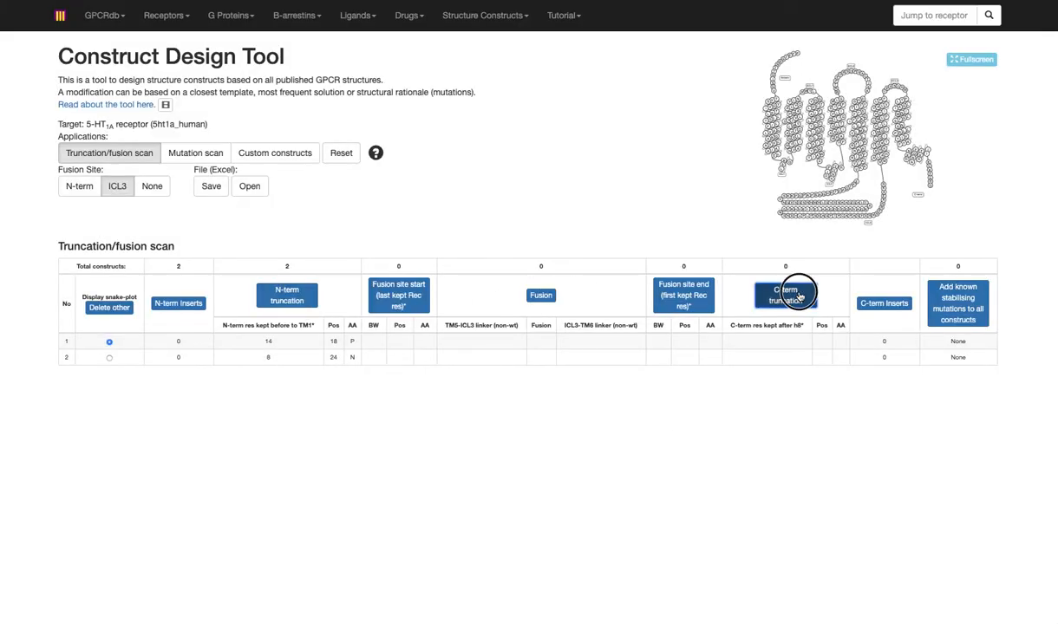
left_click(733, 163)
left_click(734, 188)
left_click(732, 208)
left_click(733, 186)
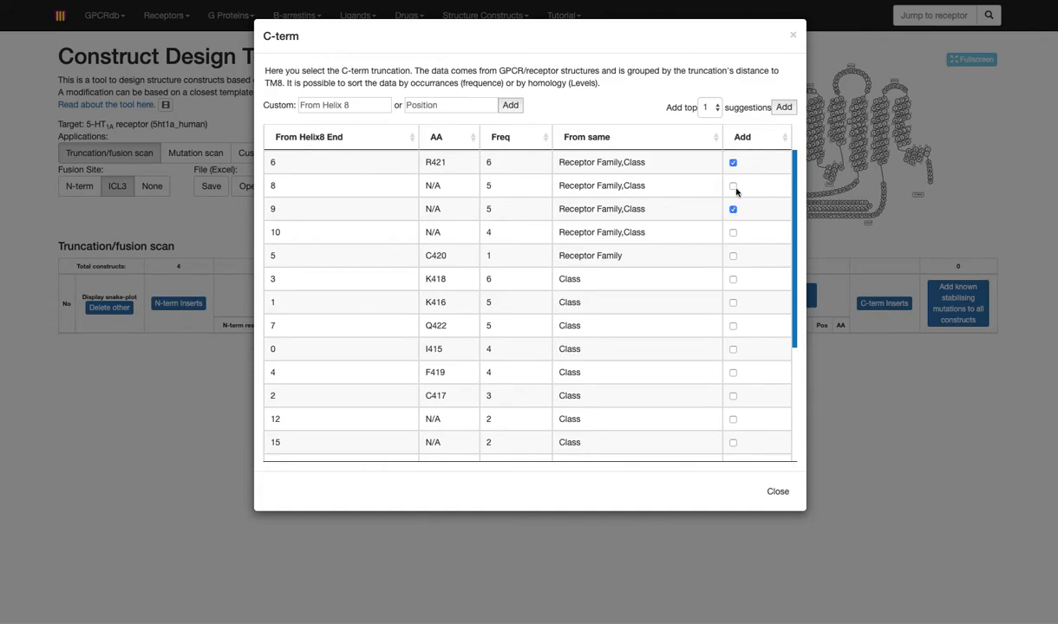
left_click(732, 209)
left_click(852, 426)
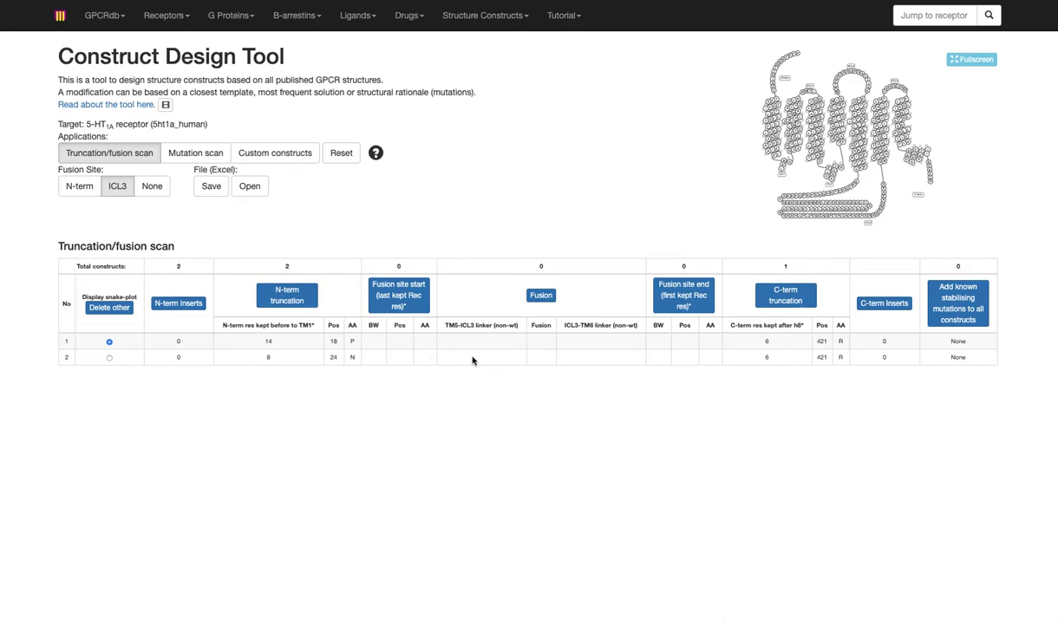
Add BRIL (b562RIL) as the fusion protein in ICL3.
left_click(538, 296)
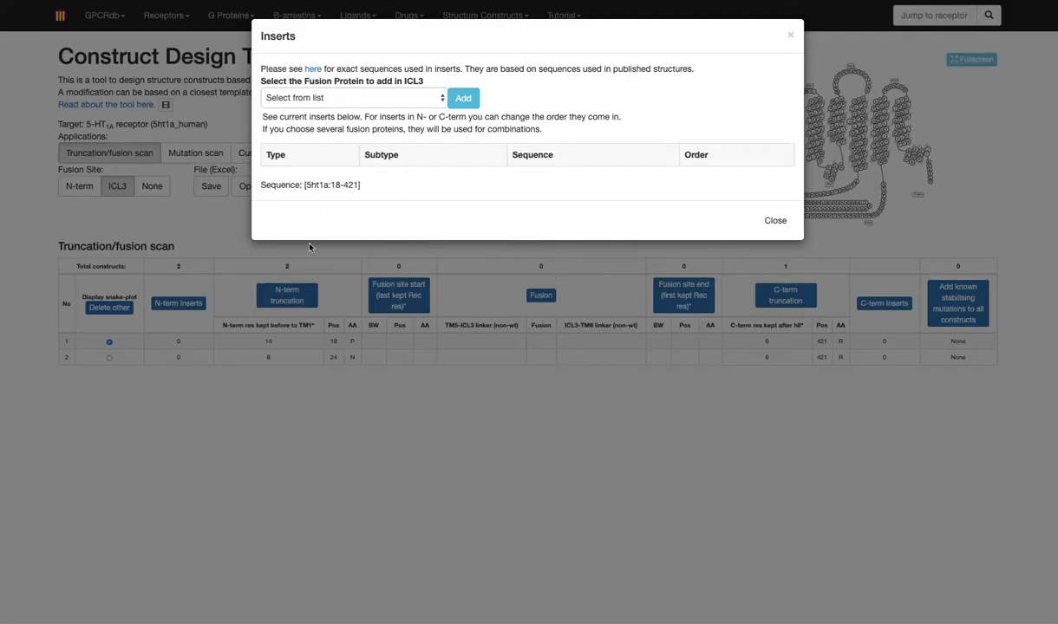
left_click(373, 100)
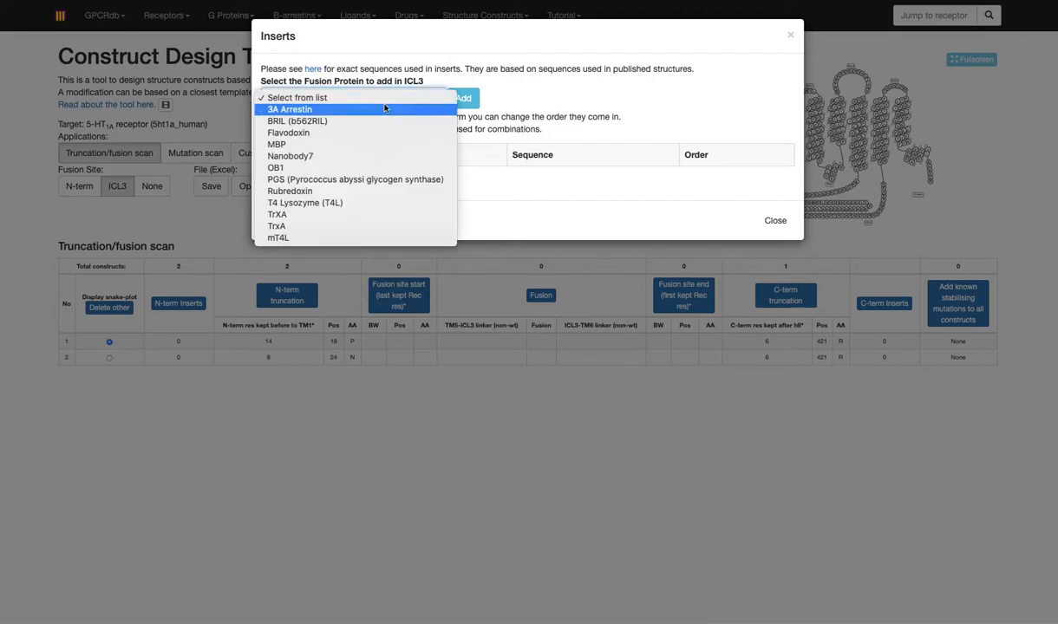
left_click(384, 121)
left_click(465, 98)
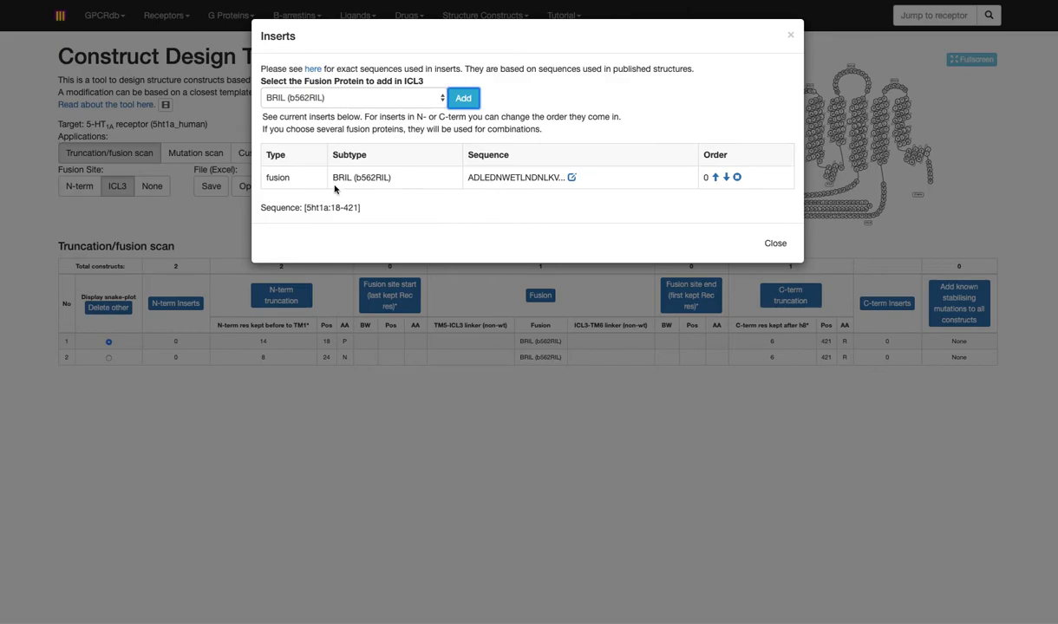
left_click(772, 243)
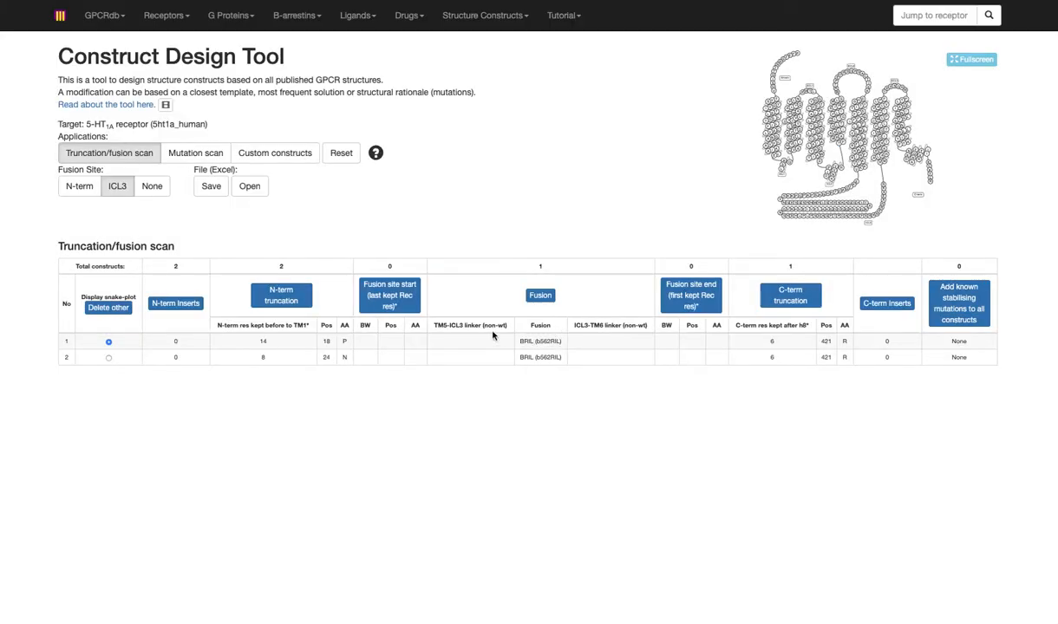
Set the ICL3 fusion site start to position 5.69 (I226).
left_click(390, 286)
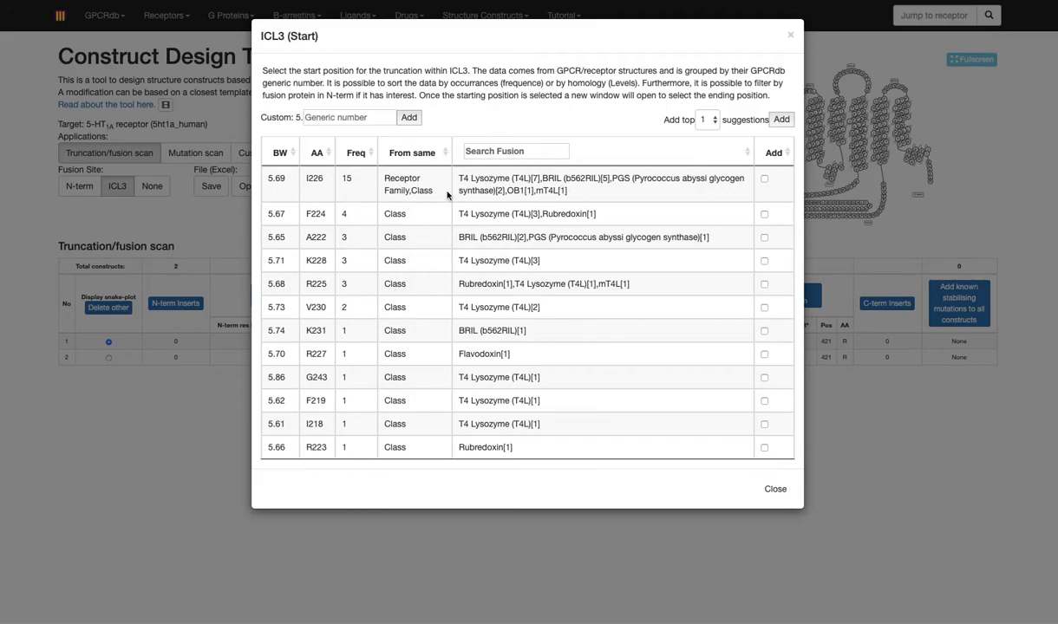
left_click(764, 180)
left_click(774, 489)
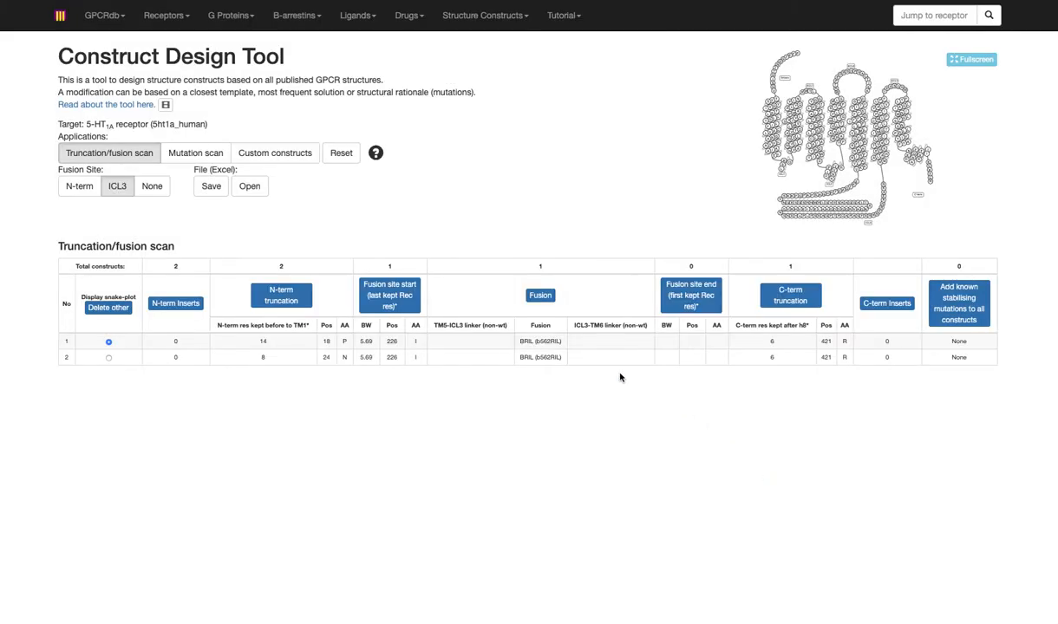
Add 6.24 (K334) and 6.25 (M335) as ICL3 fusion site end positions.
left_click(700, 300)
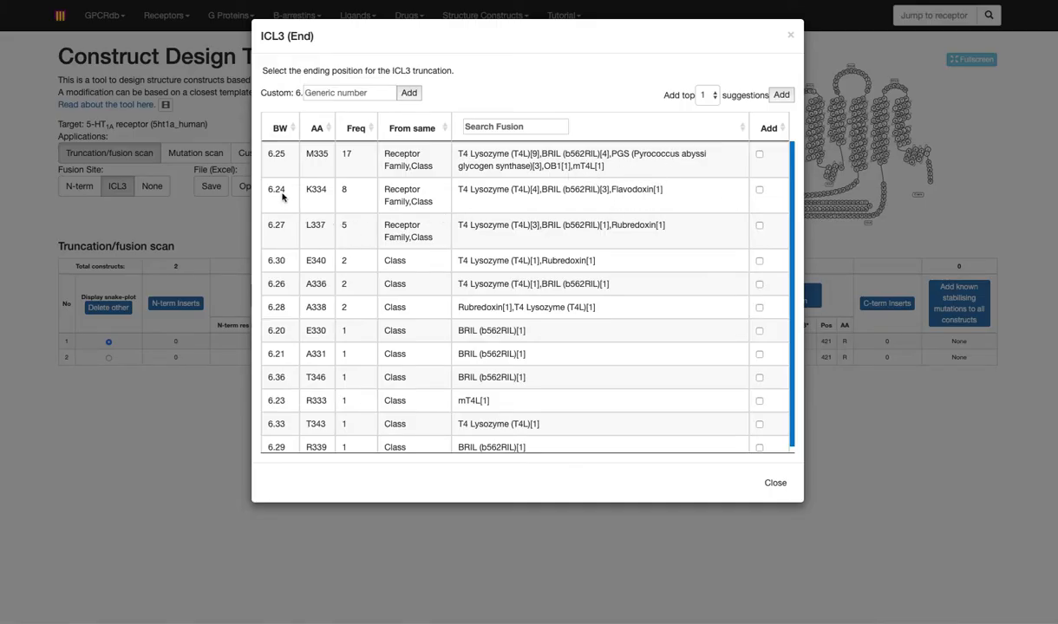
left_click(757, 189)
left_click(760, 156)
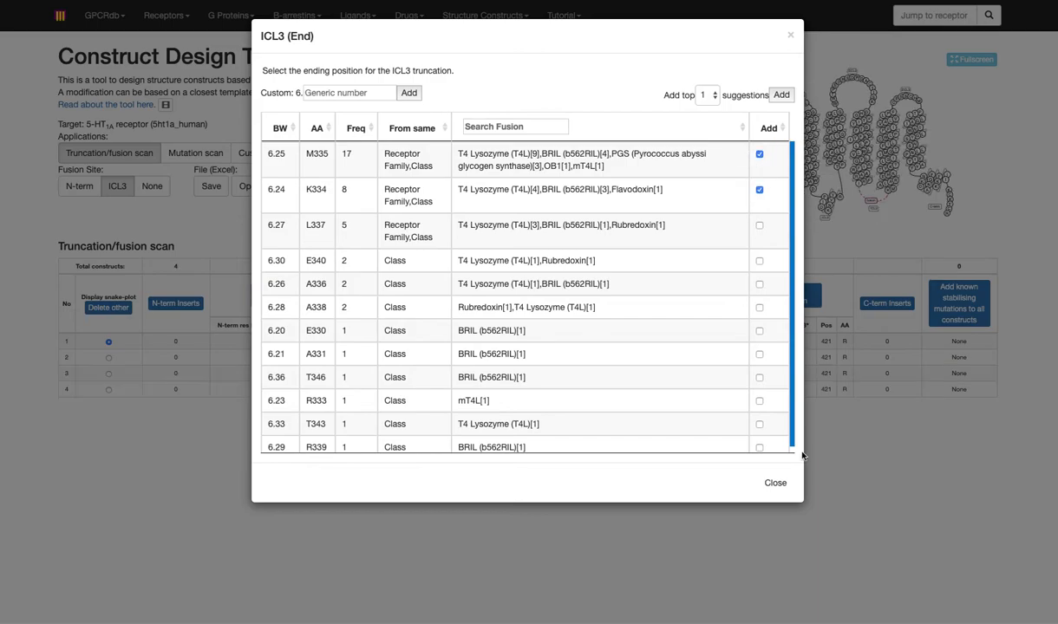
left_click(775, 483)
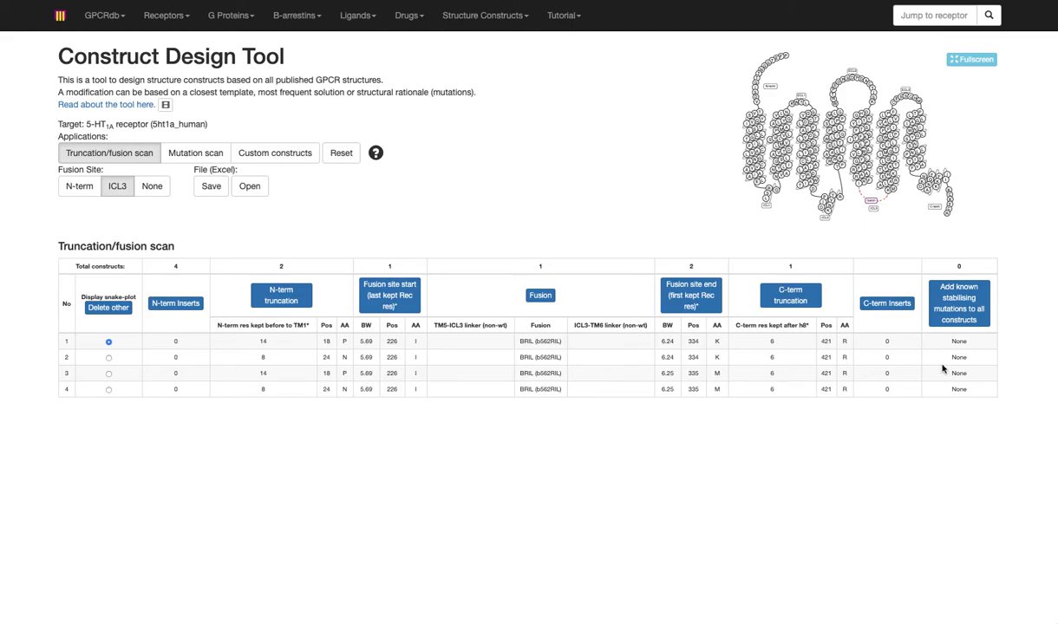
Switch the application to Mutation scan and check the known stabilising mutation suggestions for all constructs.
left_click(196, 153)
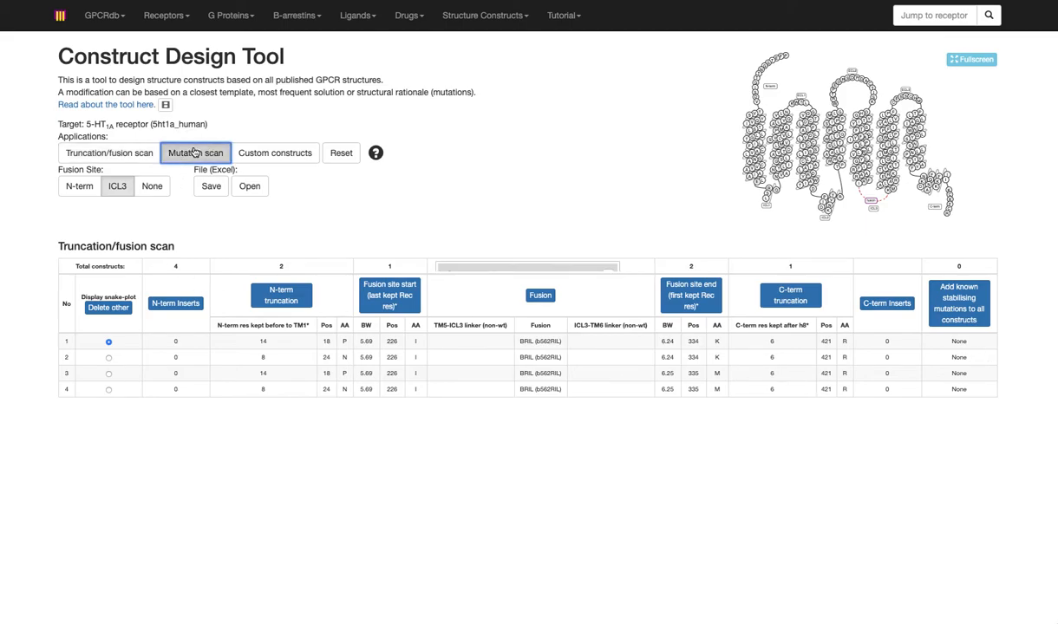
left_click(534, 346)
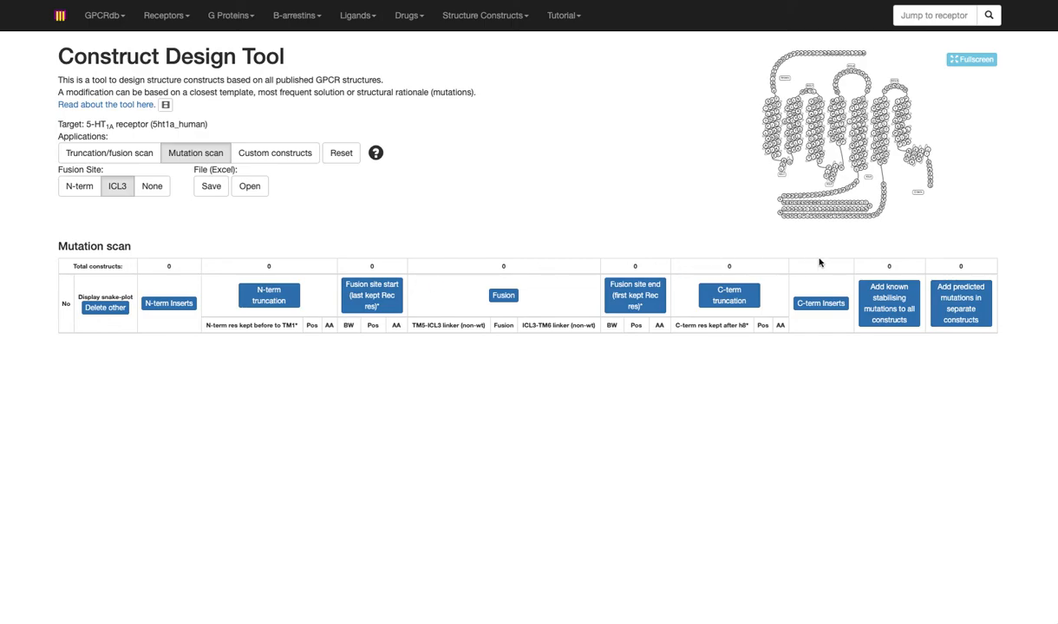
left_click(917, 291)
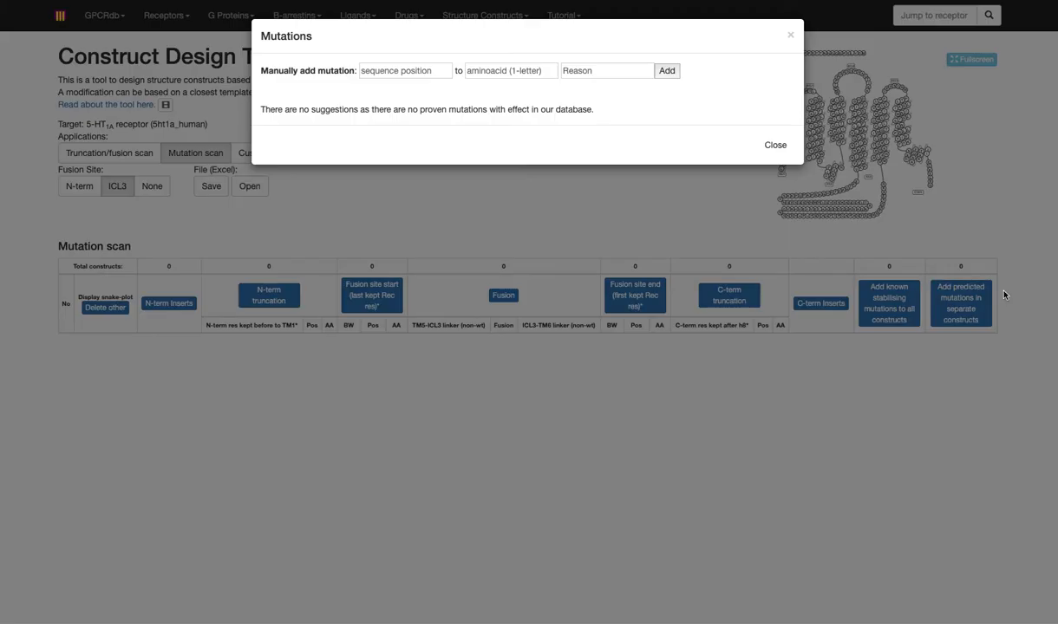
left_click(776, 145)
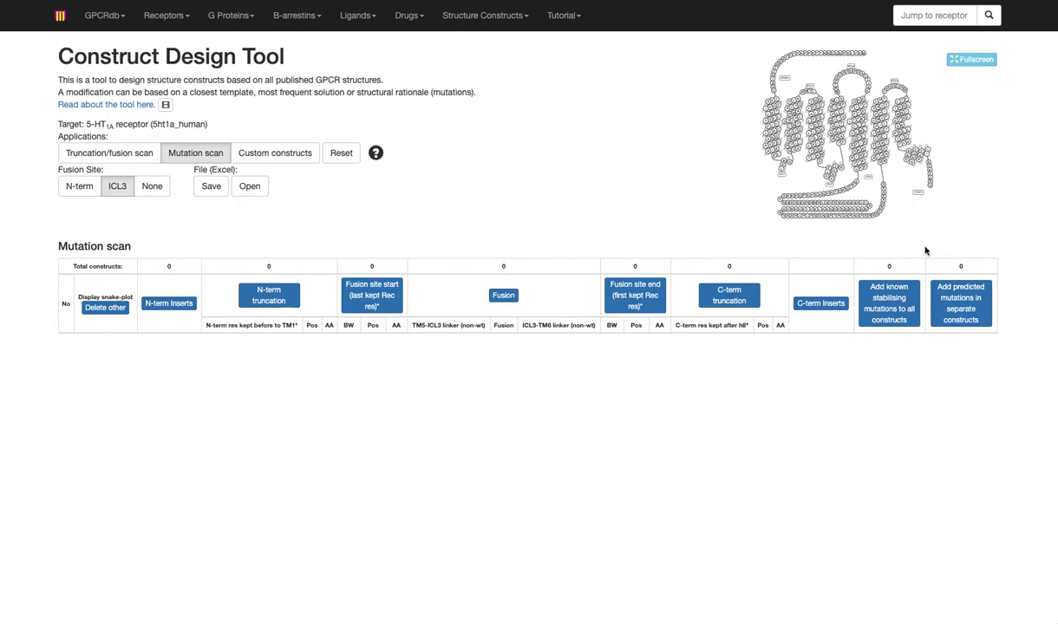
Add a custom mutation of position 100 to A, with the reason Proven, as a known stabilising mutation for all constructs.
left_click(902, 320)
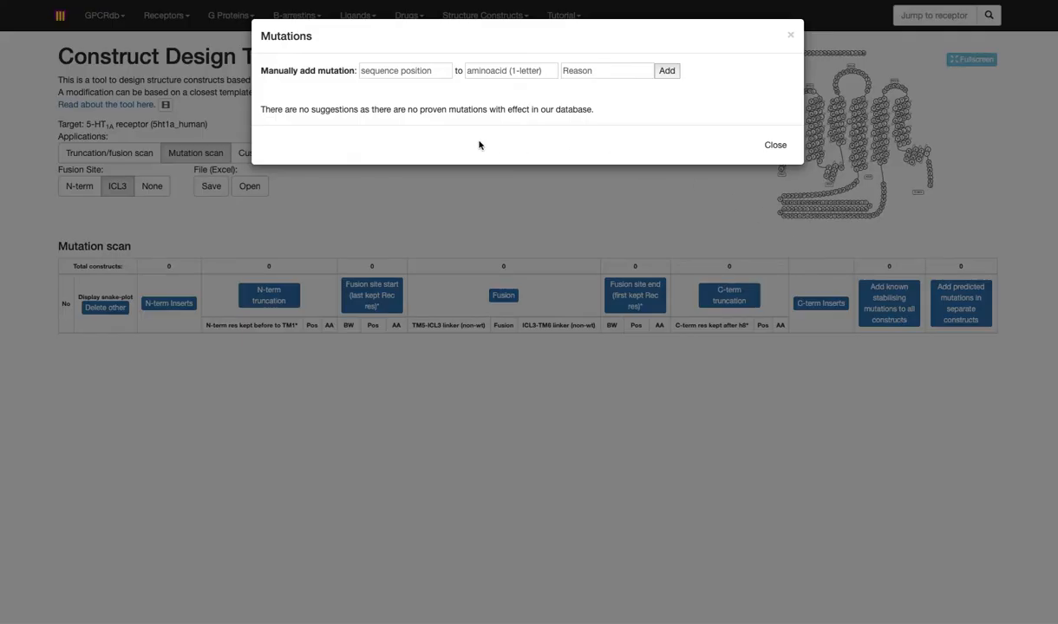
left_click(399, 75)
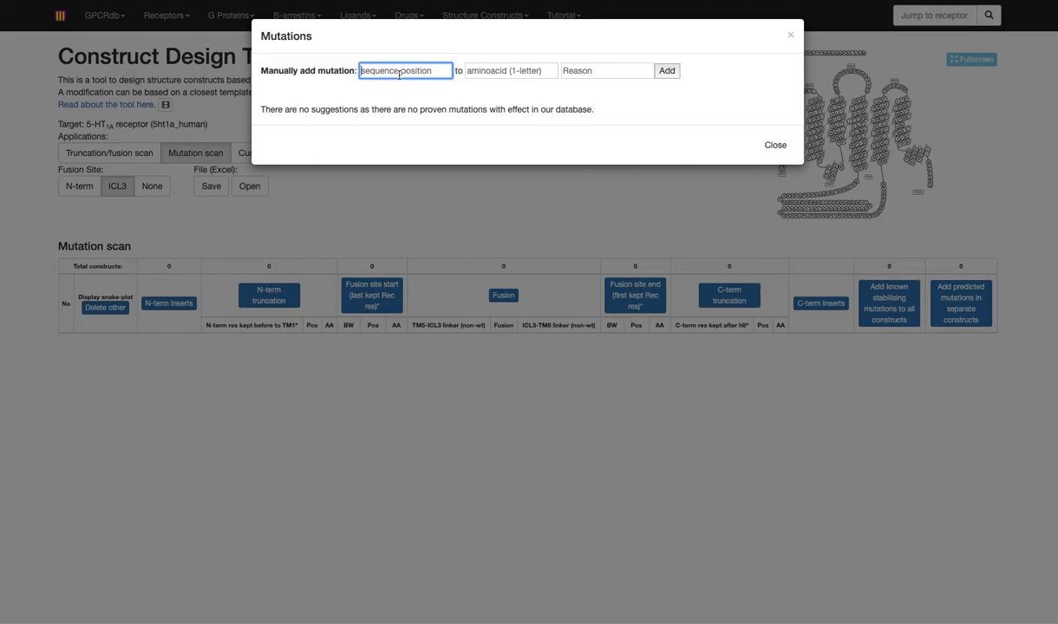
type("100")
key("Tab")
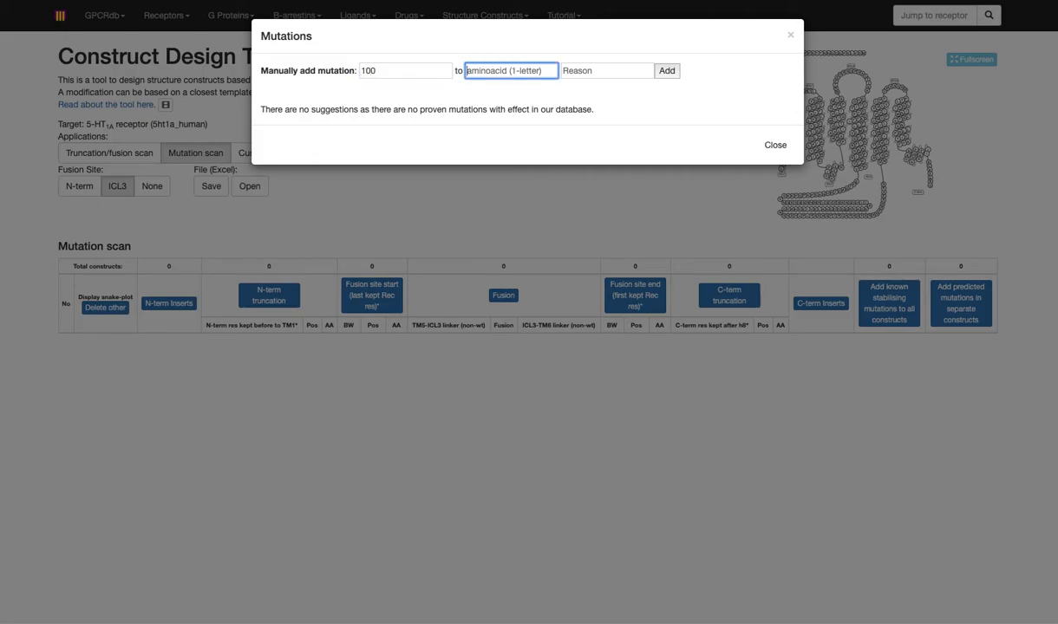
type("A")
key("Tab")
type("P")
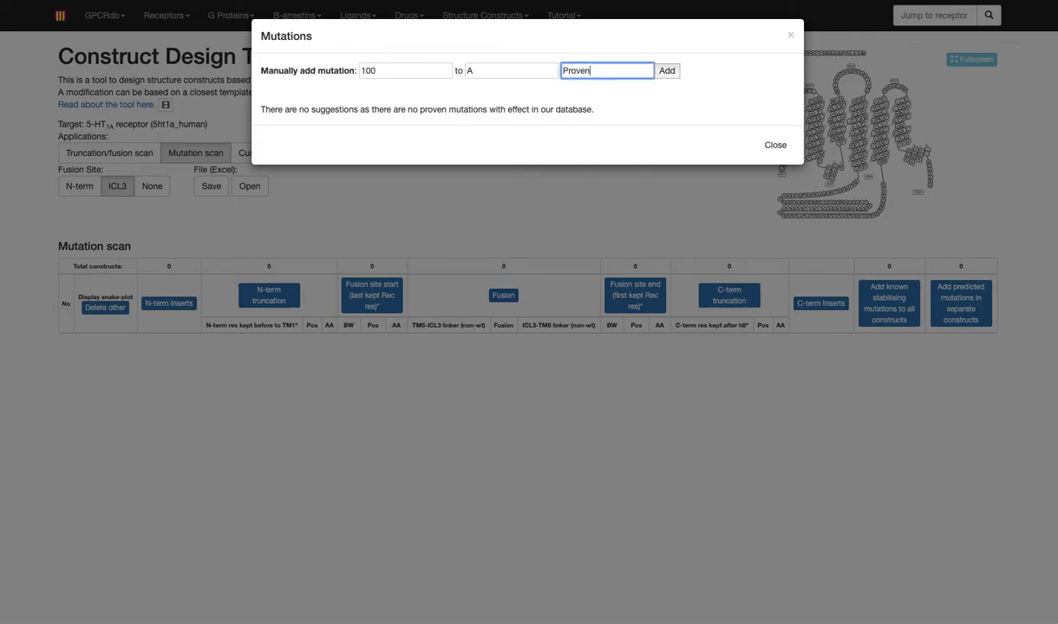
type("roven")
left_click(666, 71)
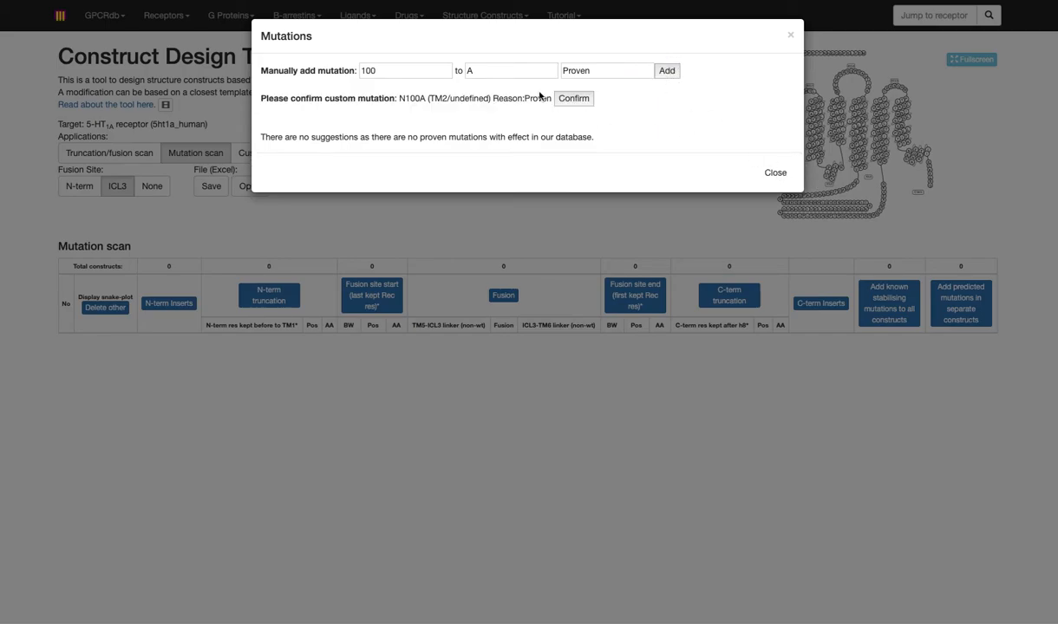
left_click(559, 99)
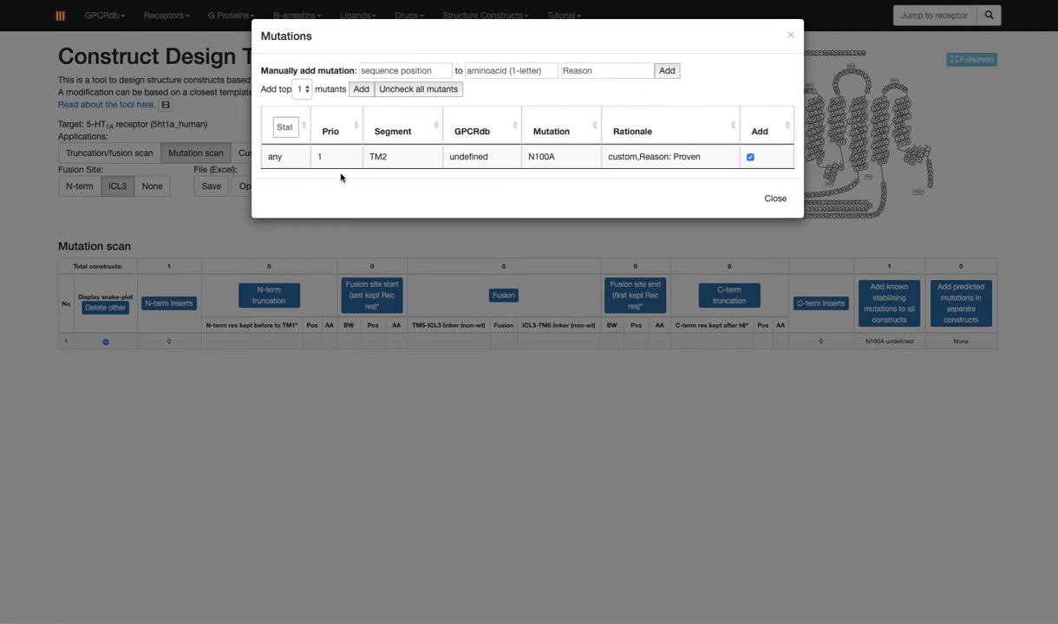
left_click(759, 198)
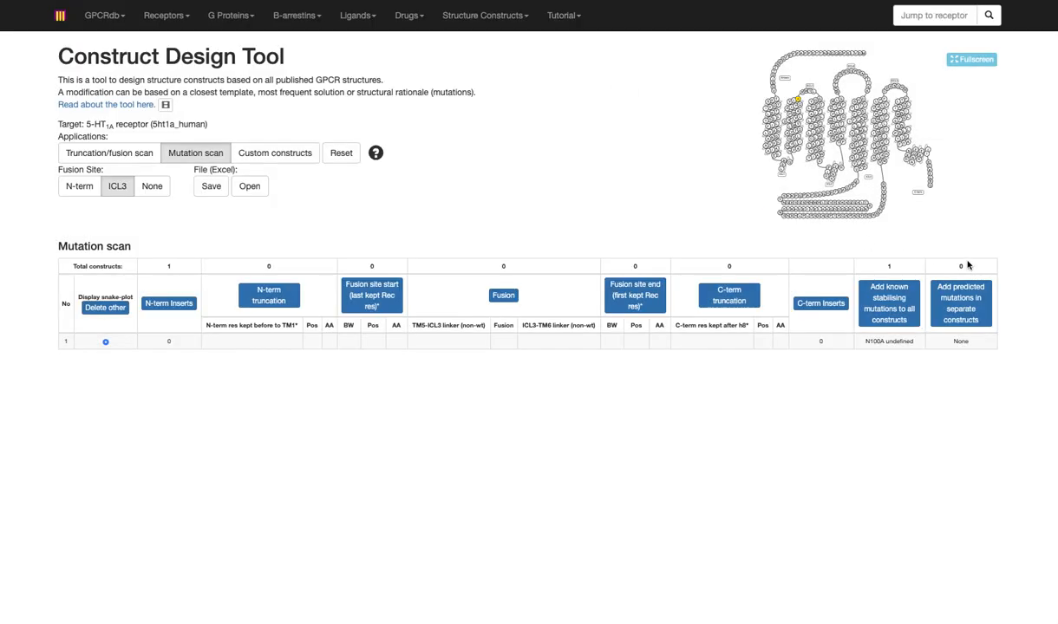
Examine the predicted thermostabilising mutations for separate constructs, including their states, priorities and rationales such as hotspot_wt.
left_click(952, 291)
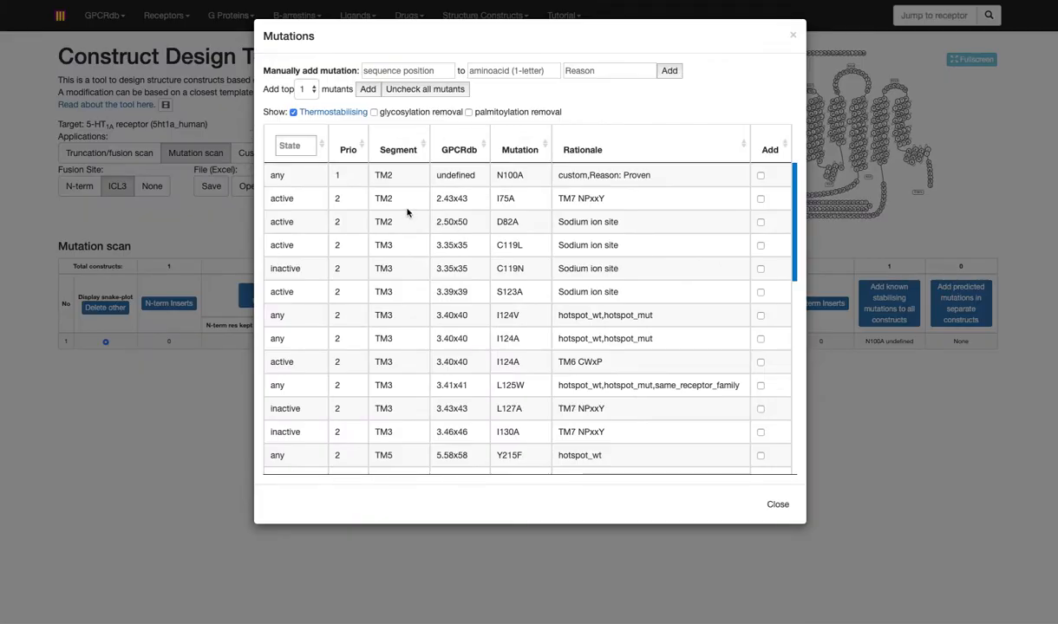
scroll(541, 259, "down", 1)
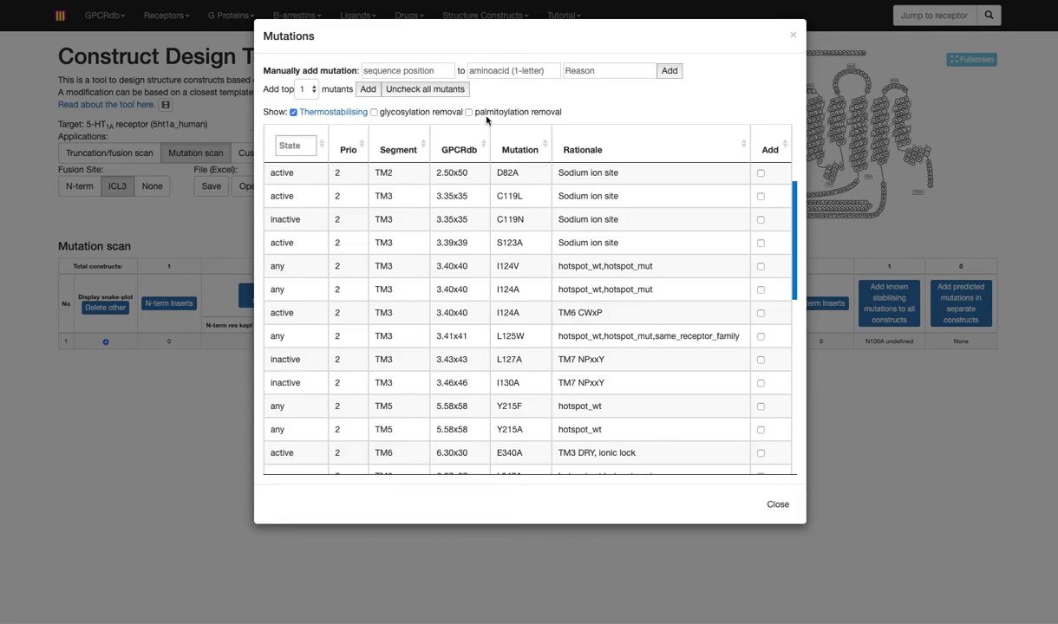
scroll(526, 291, "up", 2)
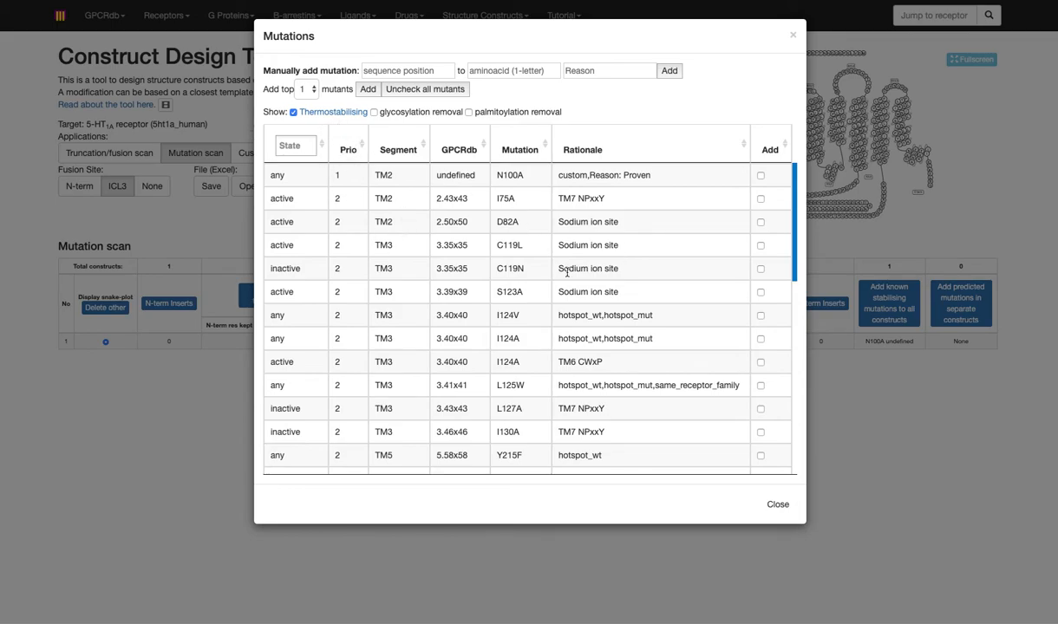
double_click(587, 318)
scroll(595, 342, "down", 4)
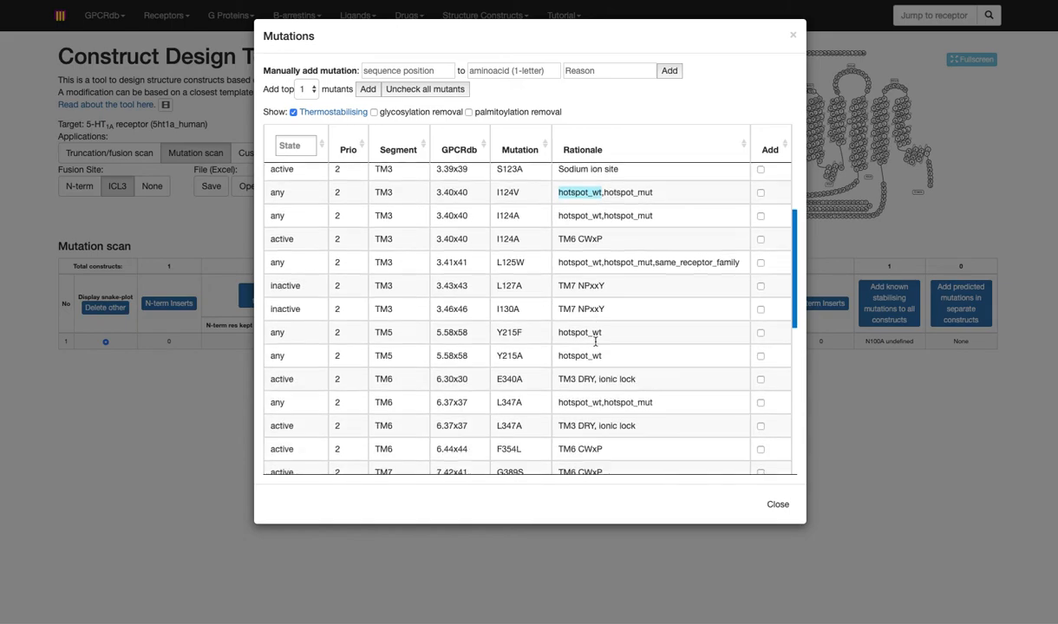
scroll(595, 341, "down", 2)
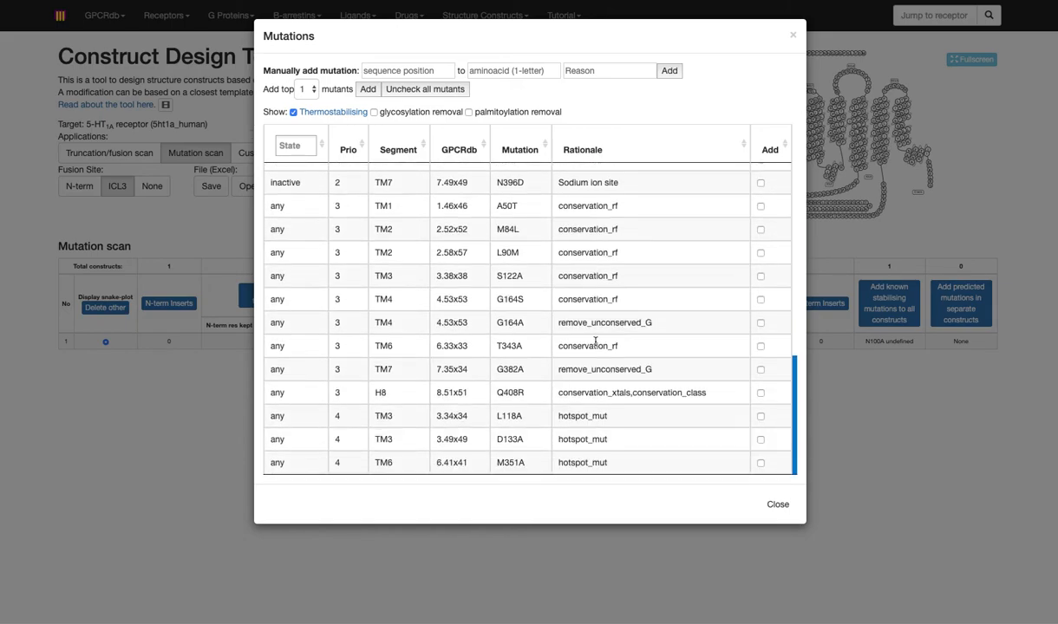
Add the predicted mutations G389V, N396L, N396D, A50T, M84L and L90M in separate constructs.
scroll(594, 342, "up", 2)
left_click(760, 286)
left_click(760, 308)
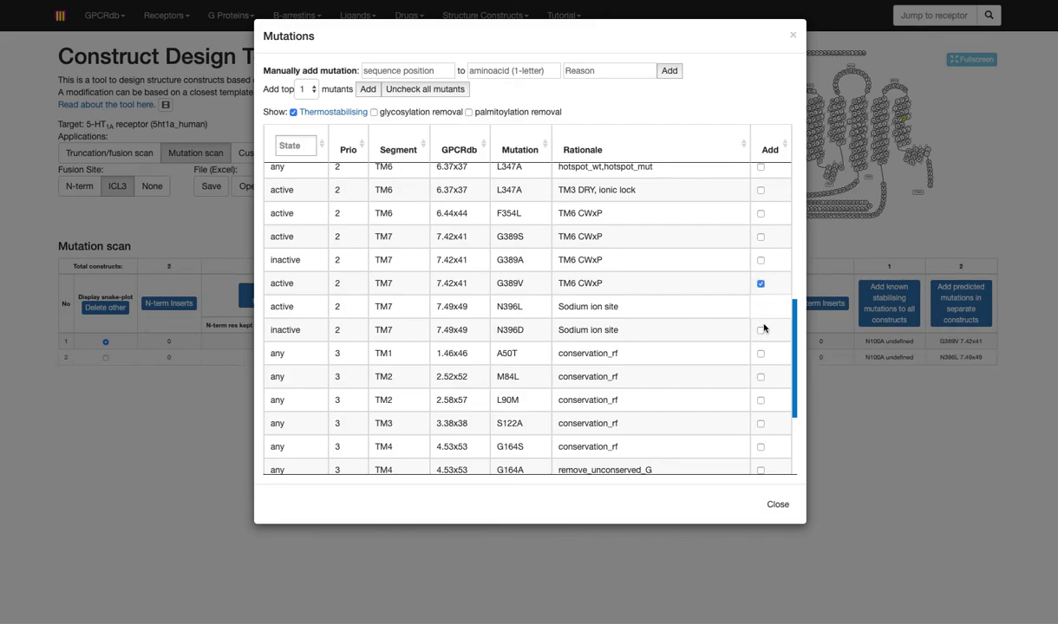
left_click(760, 331)
left_click(760, 354)
left_click(760, 377)
left_click(760, 401)
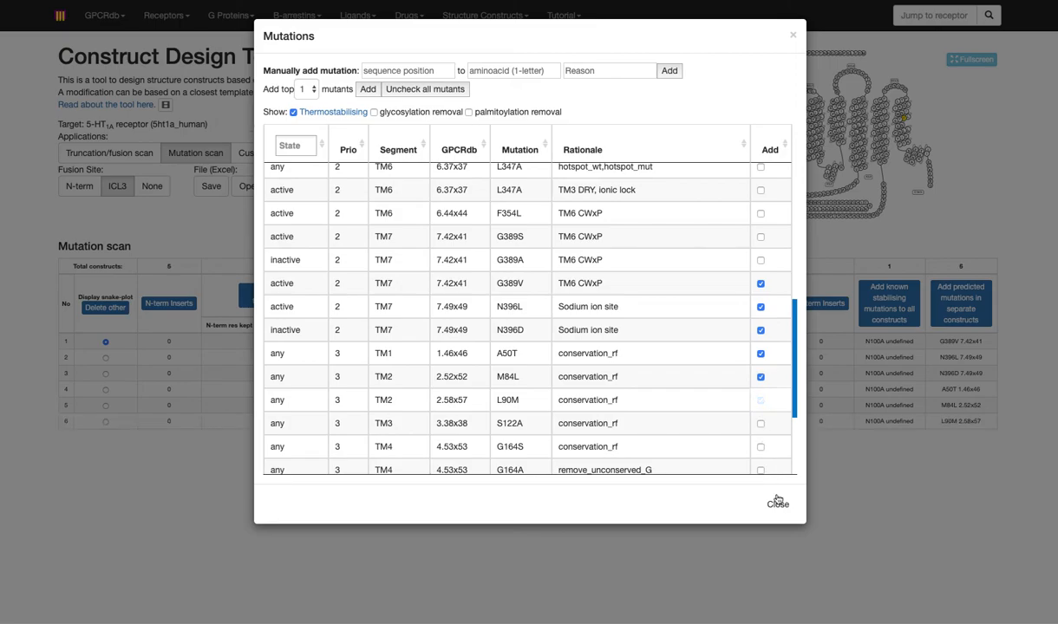
left_click(776, 504)
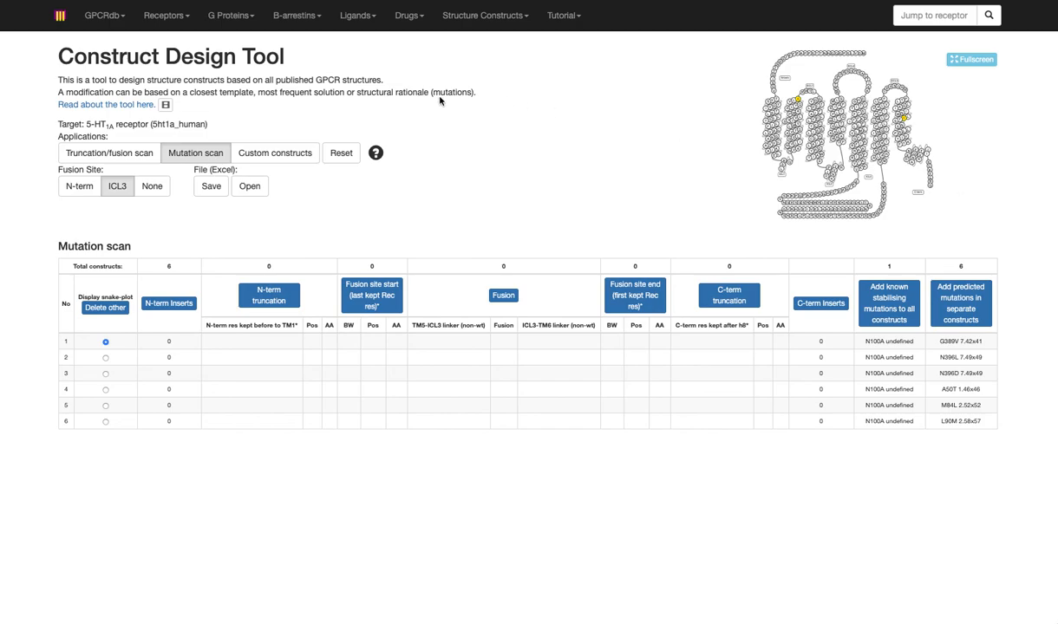
Bring up the list of structure construct resources.
left_click(483, 16)
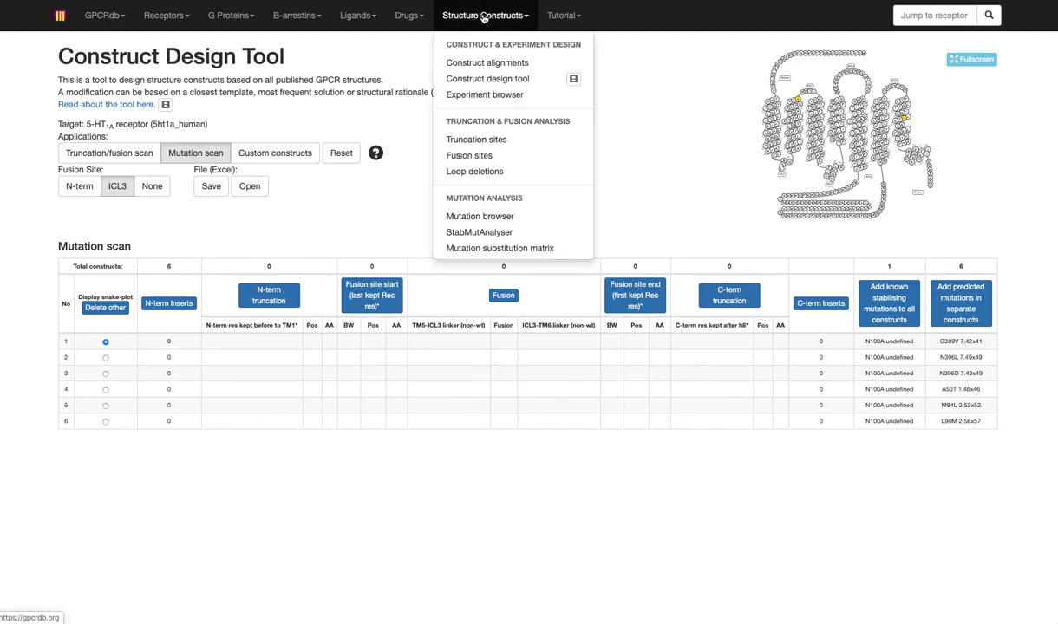